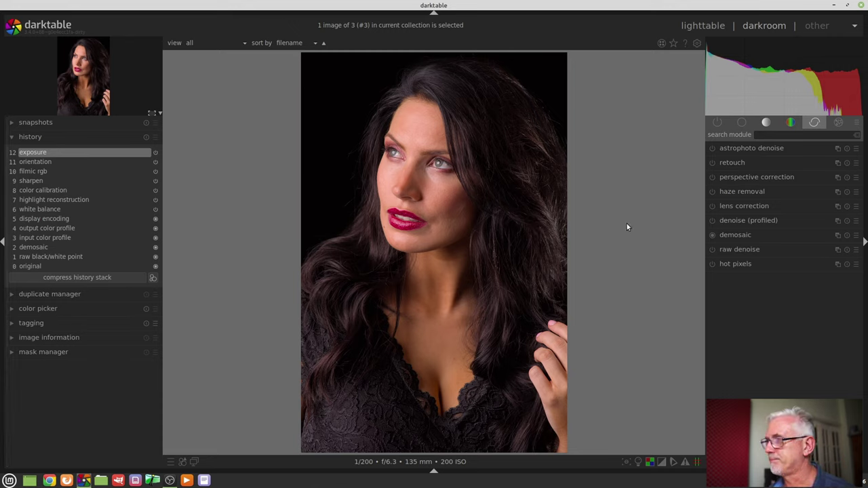
Show only the active modules and expand white balance (6502 K, tint 1.000).
click(717, 121)
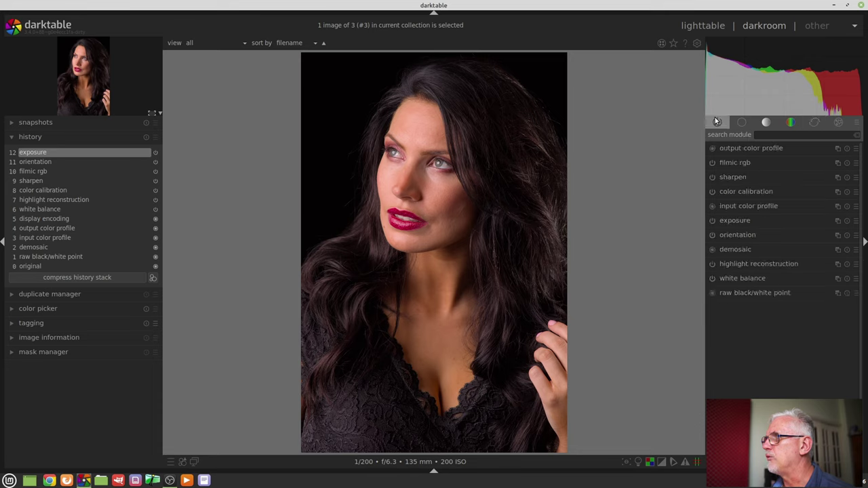
click(745, 279)
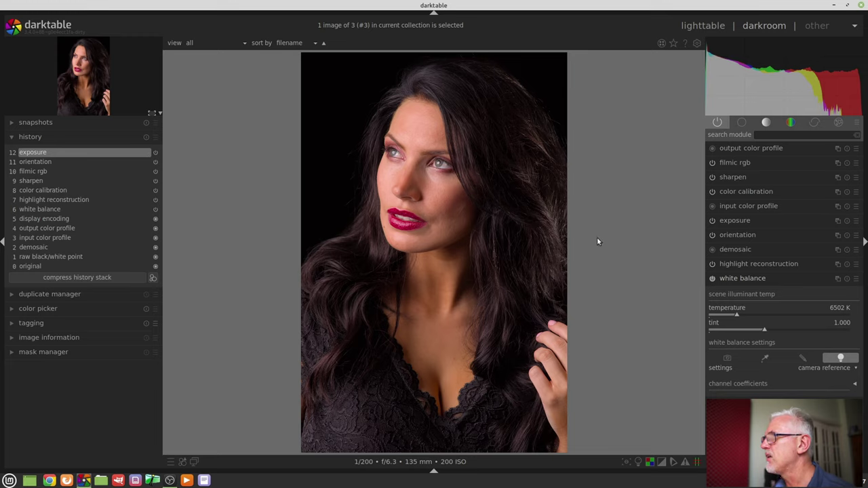
Apply the camera reference (D65) white balance and expand the color calibration module.
click(840, 359)
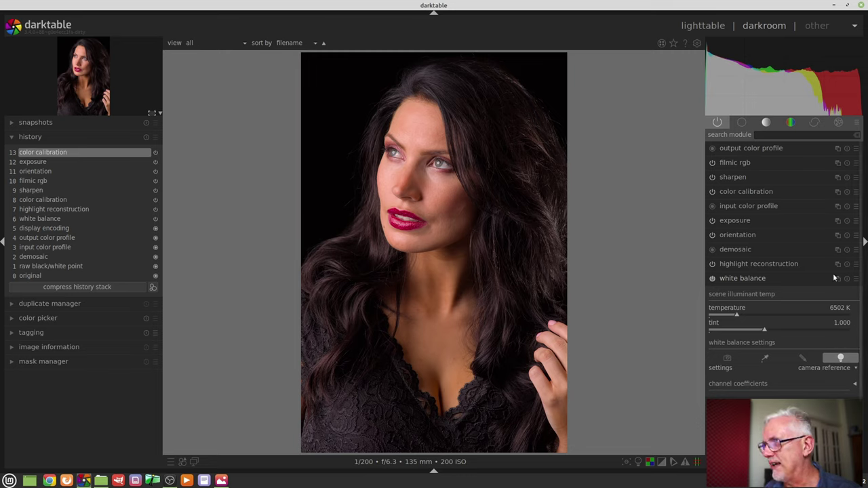
click(847, 361)
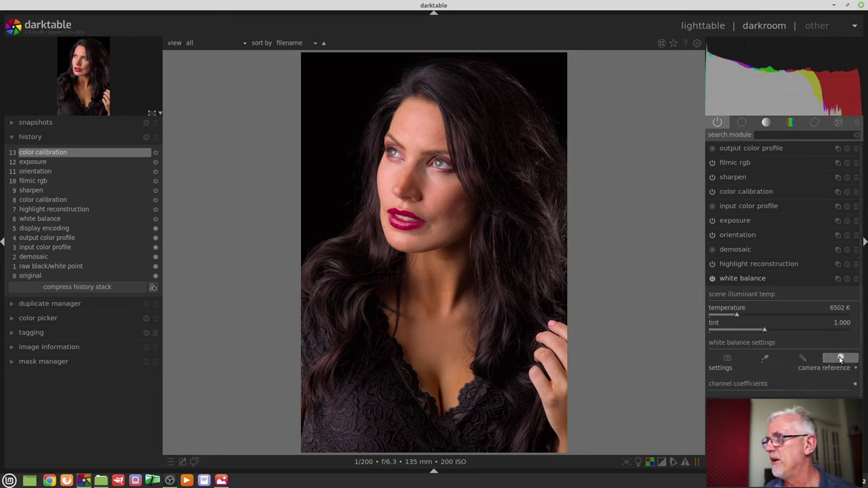
click(763, 193)
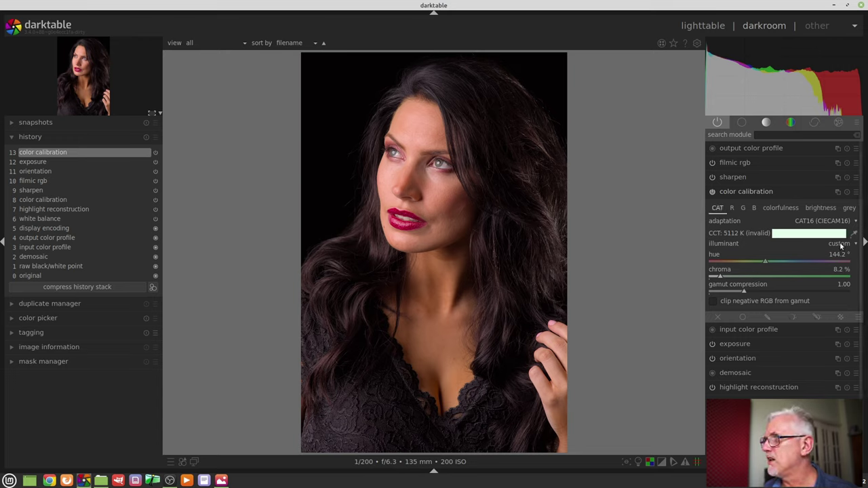
Set color calibration's adaptation to none (bypass) and show the R channel mixer.
click(821, 223)
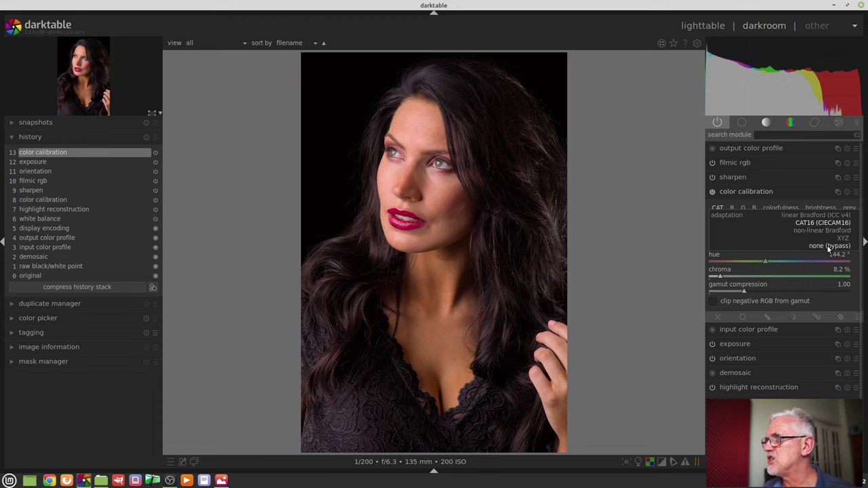
click(826, 245)
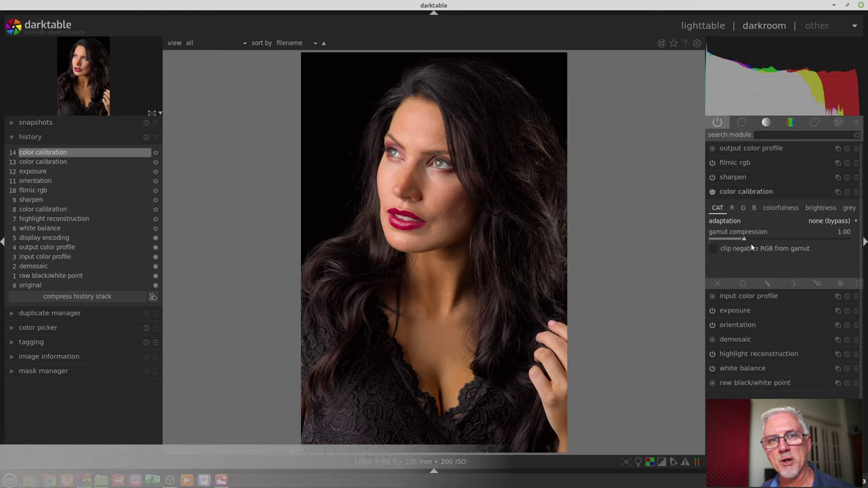
click(734, 209)
click(744, 209)
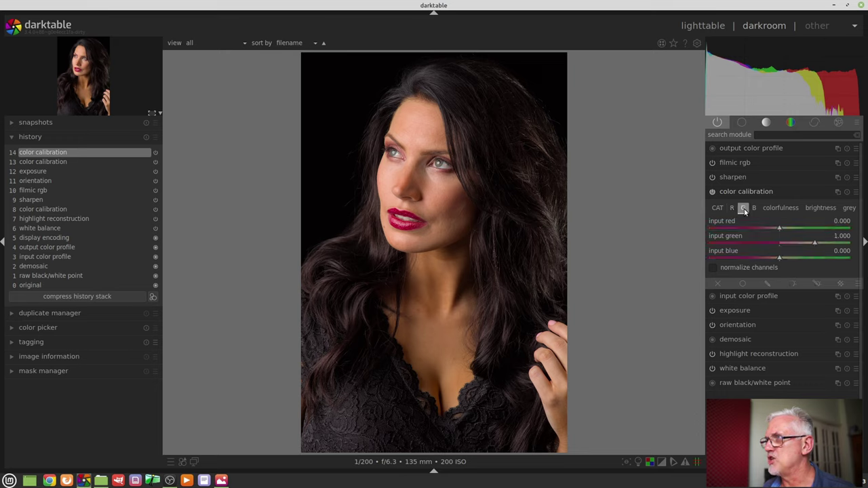
click(754, 208)
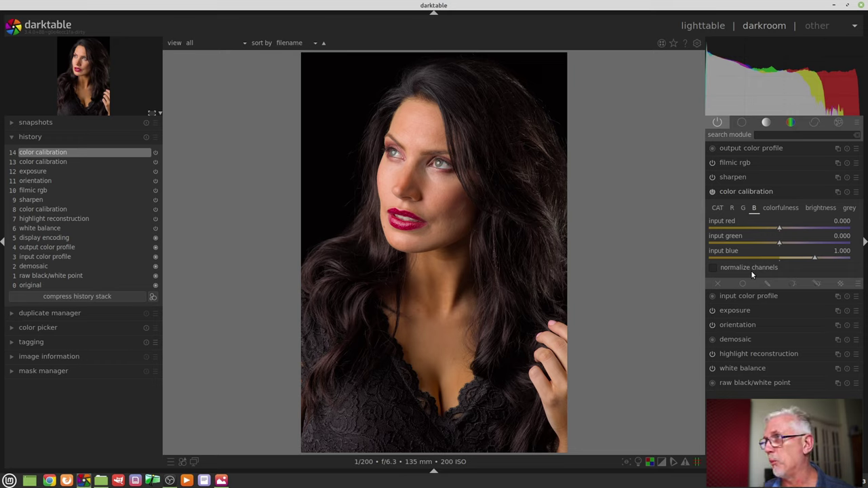
click(733, 211)
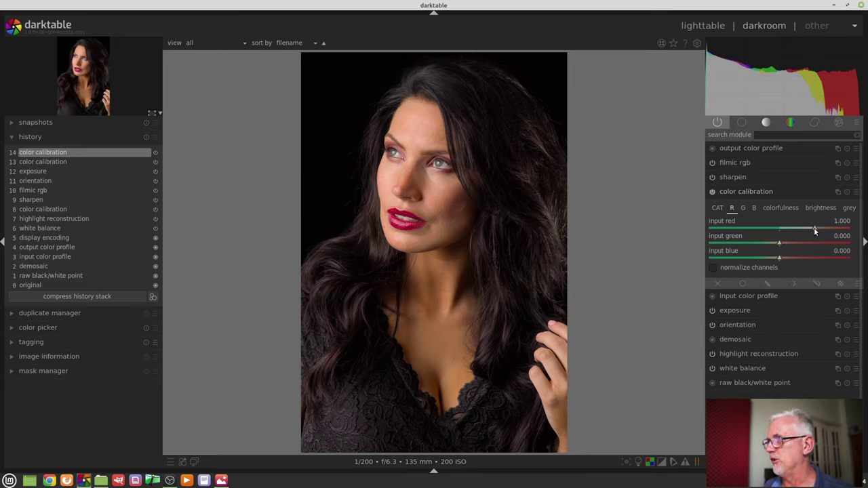
click(743, 209)
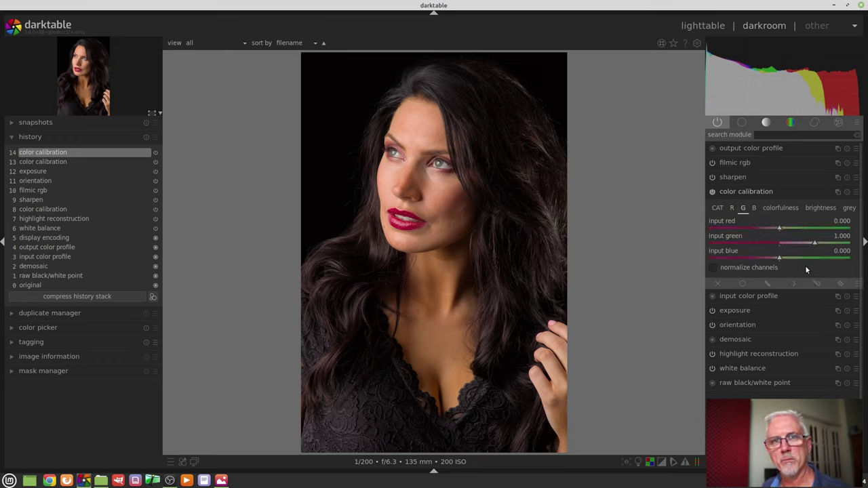
click(754, 209)
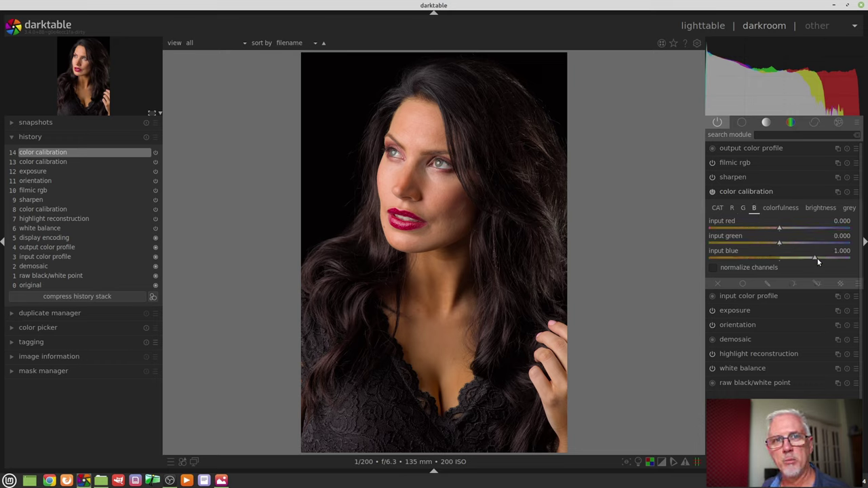
click(731, 209)
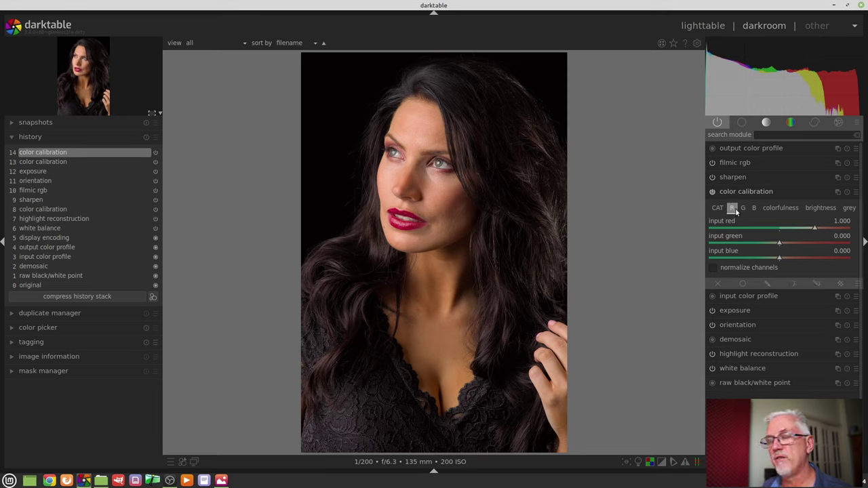
drag(764, 241, 786, 266)
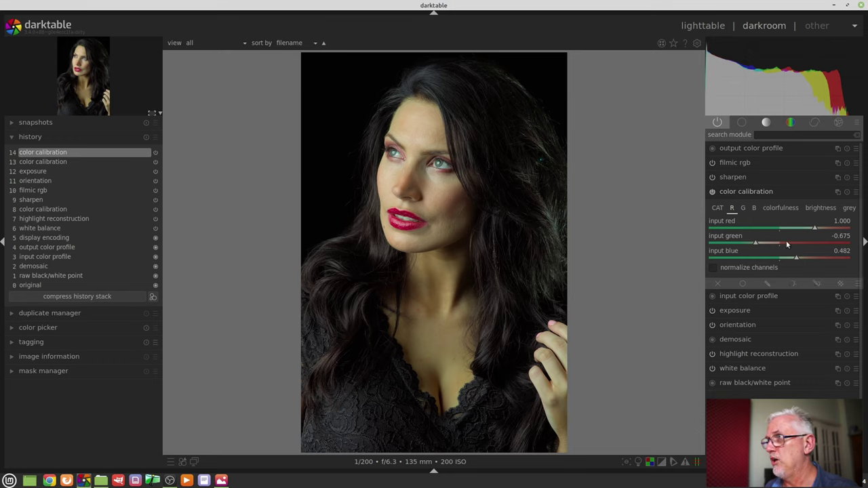
click(777, 243)
click(782, 260)
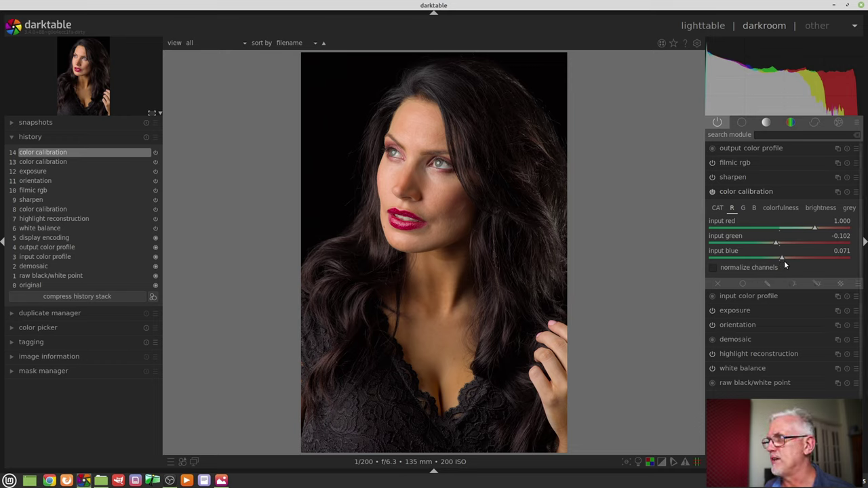
double_click(784, 260)
drag(777, 247, 779, 246)
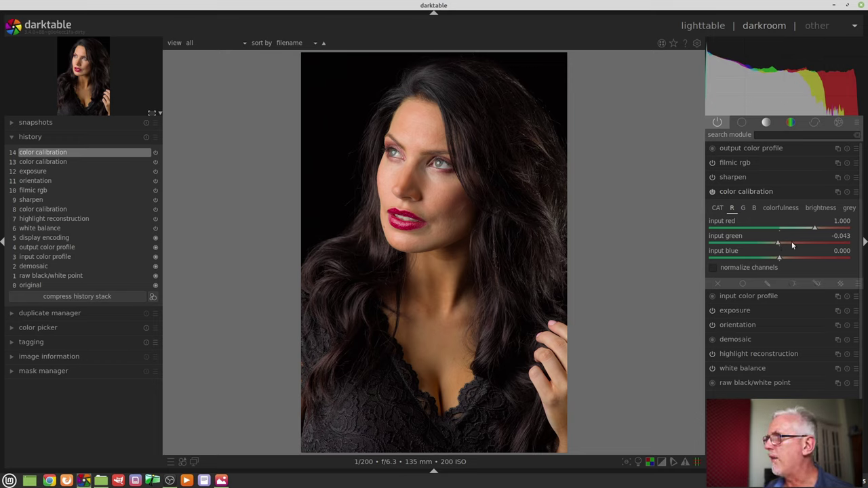
double_click(781, 244)
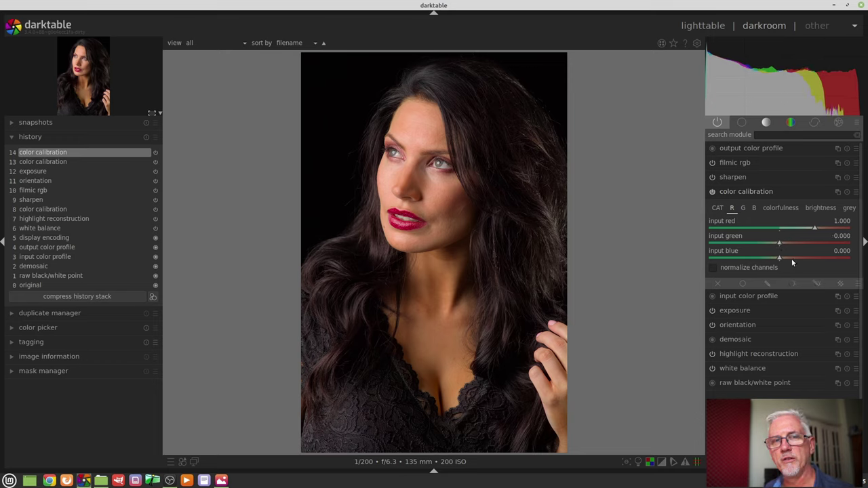
Look through color calibration's colorfulness, grey, G and R channel tabs.
click(783, 211)
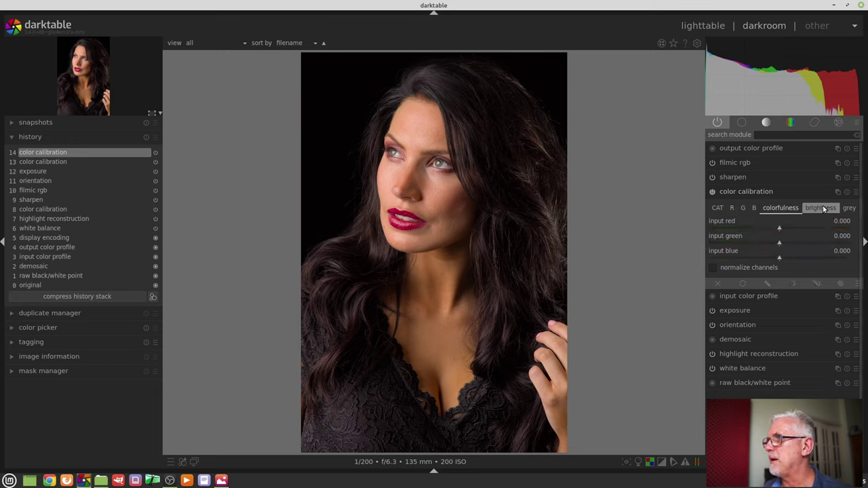
click(849, 209)
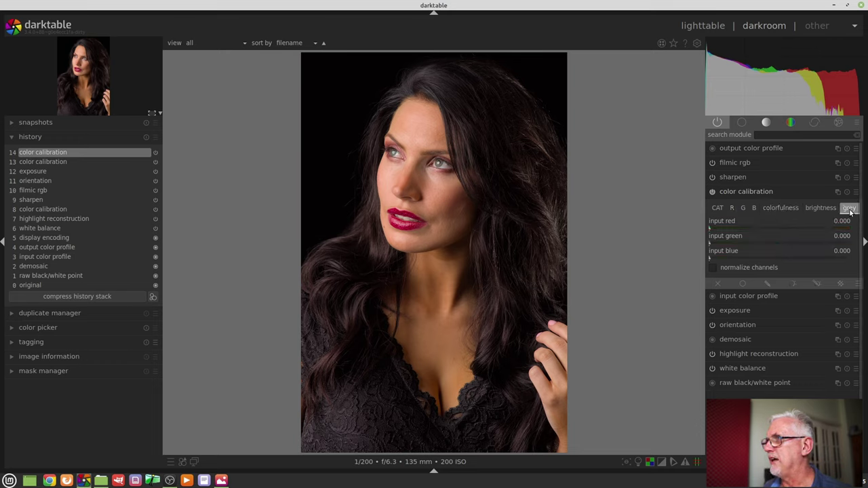
click(777, 209)
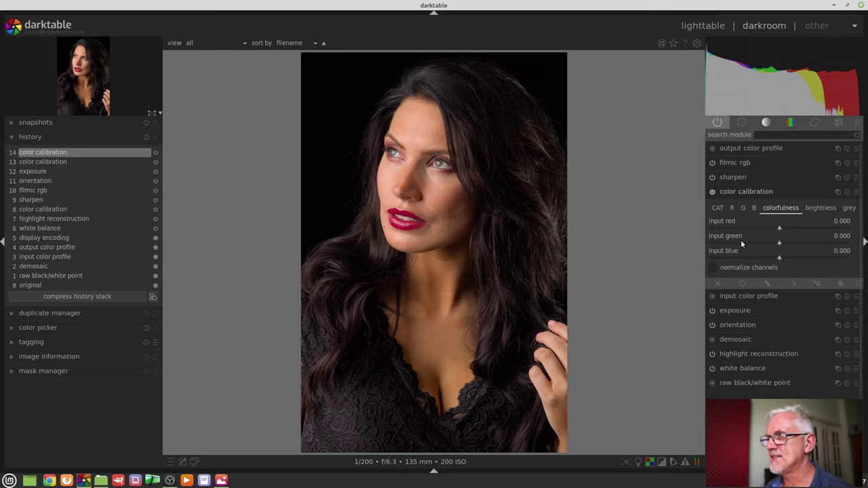
click(732, 209)
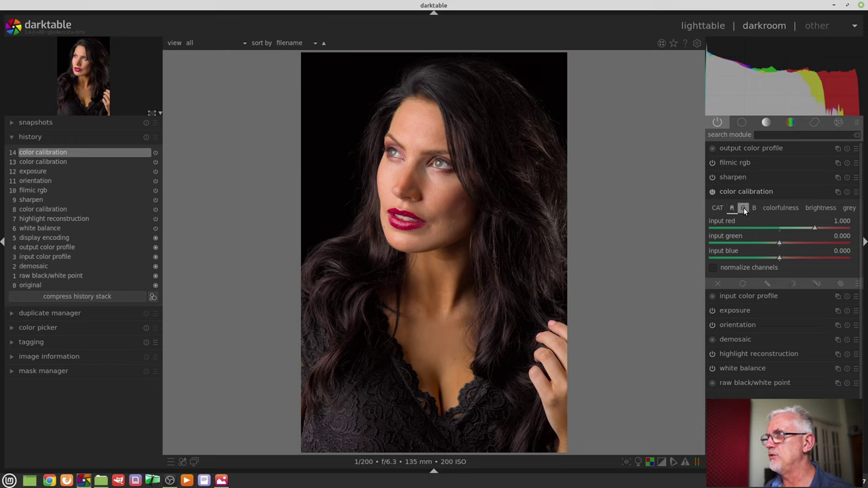
click(743, 208)
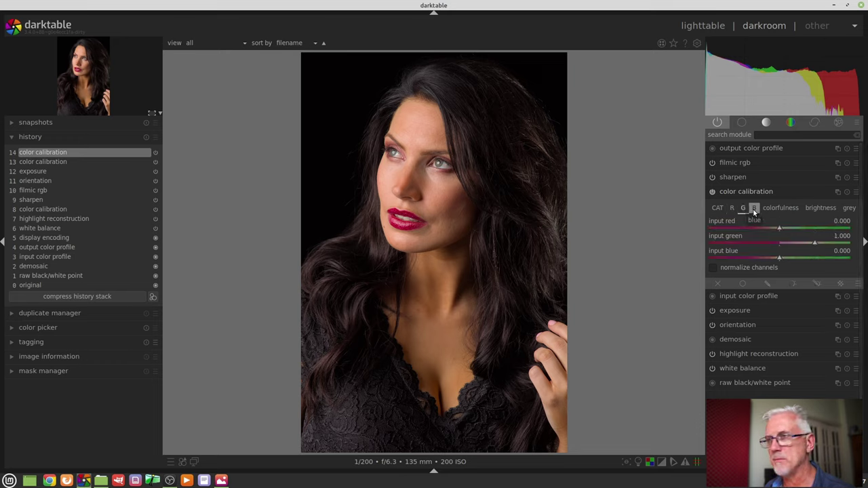
click(732, 209)
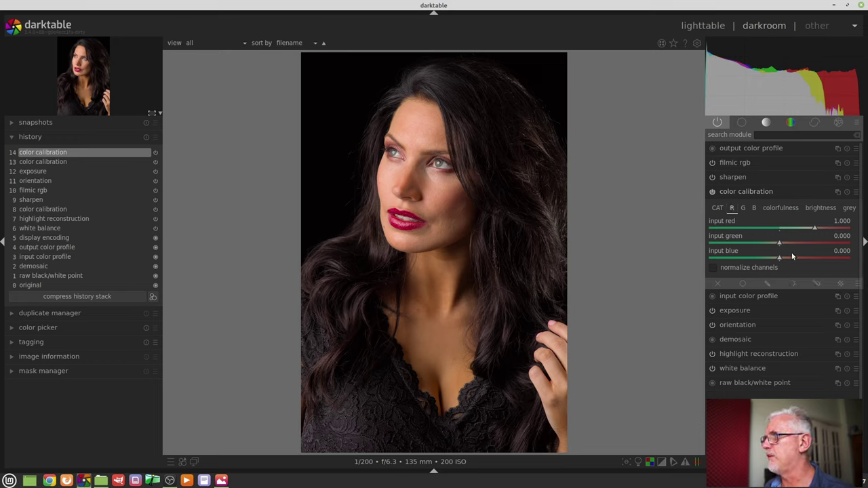
Mix the red output channel at input red 0.582, green 0.409, blue 0.073.
drag(804, 231, 799, 229)
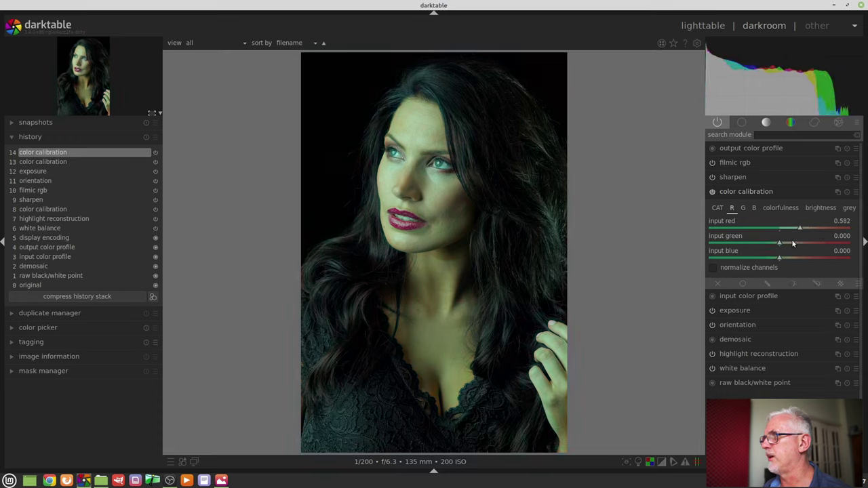
click(791, 243)
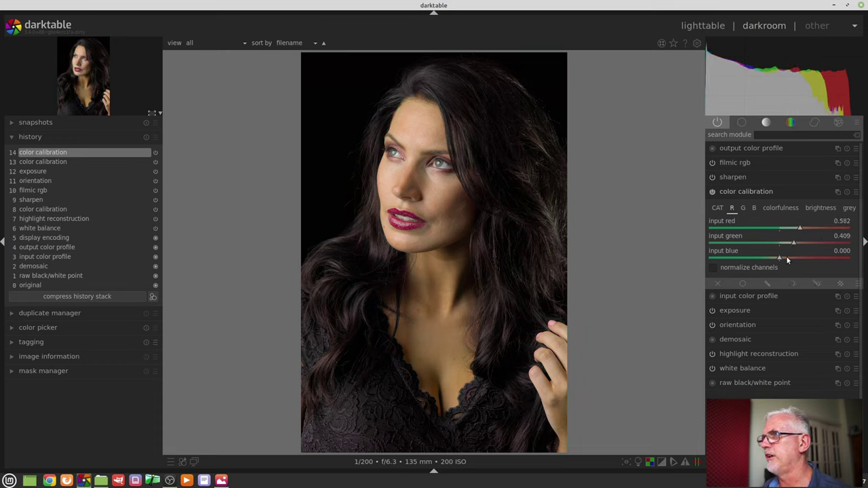
click(783, 258)
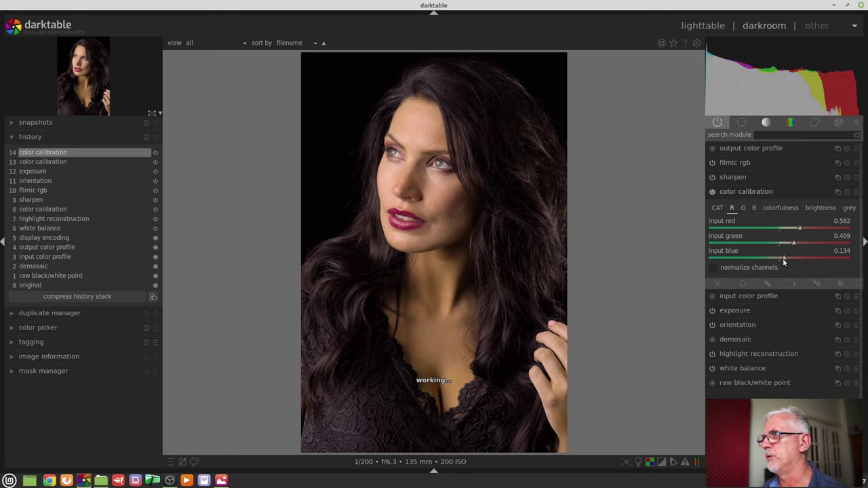
click(782, 258)
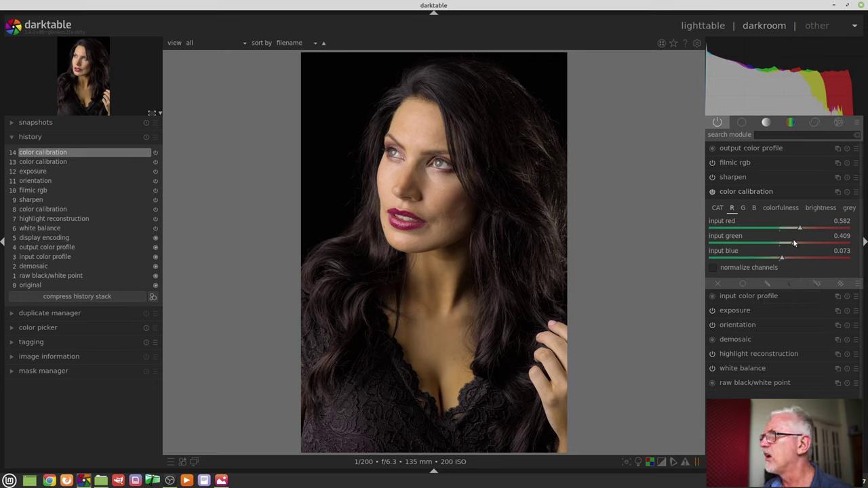
click(770, 209)
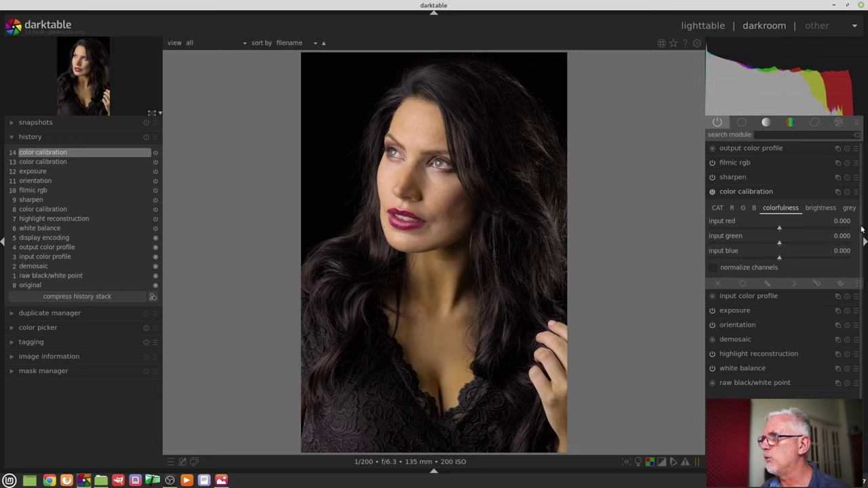
Try the colorfulness red and green inputs, then reset red back to 0.000.
drag(779, 231, 852, 231)
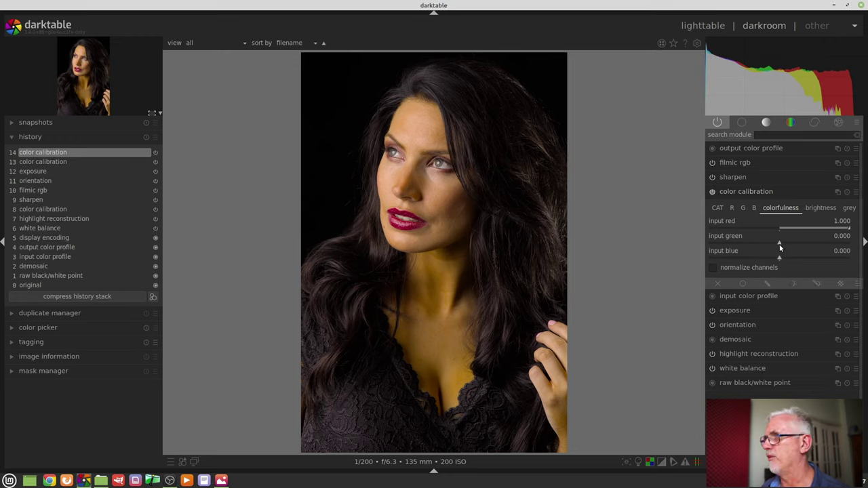
drag(780, 248, 780, 246)
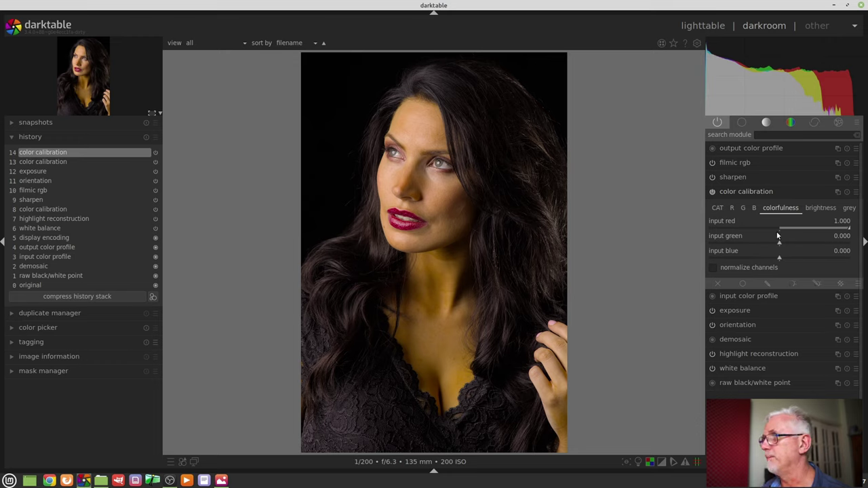
double_click(779, 231)
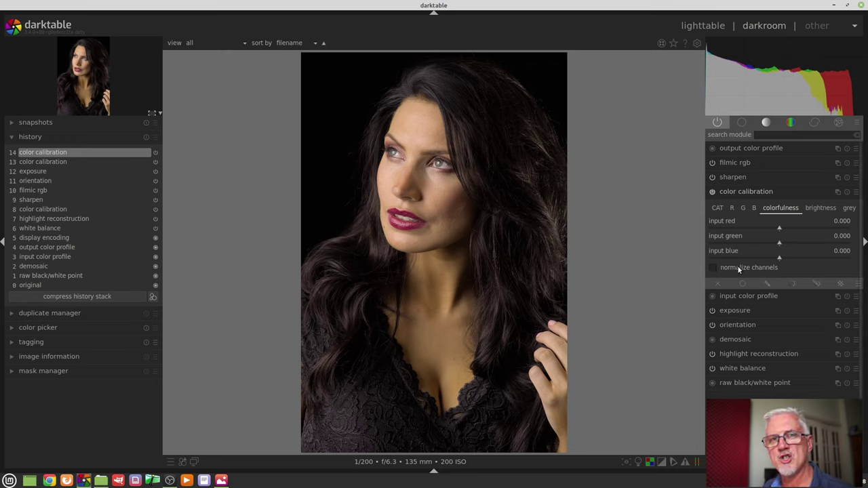
Turn on normalize channels and experiment with colorfulness inputs, red reaching 0.411.
click(713, 267)
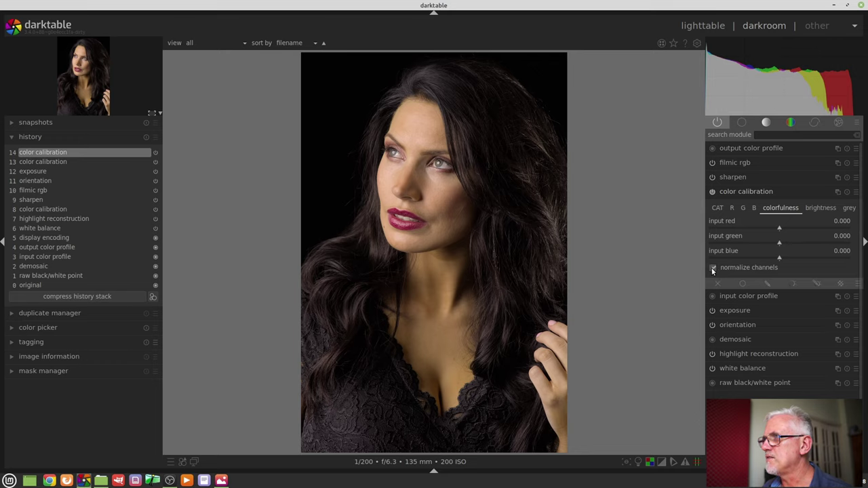
drag(780, 228, 798, 257)
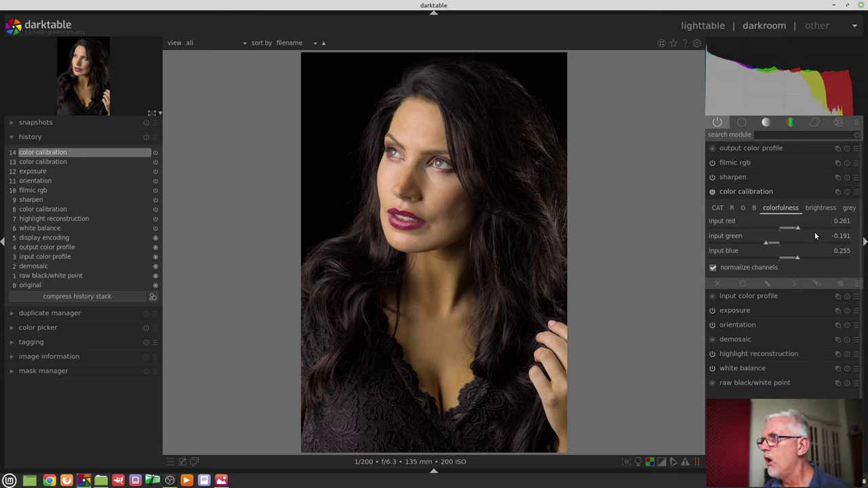
mouse_move(759, 243)
mouse_down()
mouse_move(745, 242)
mouse_move(753, 266)
mouse_up()
drag(791, 231, 808, 231)
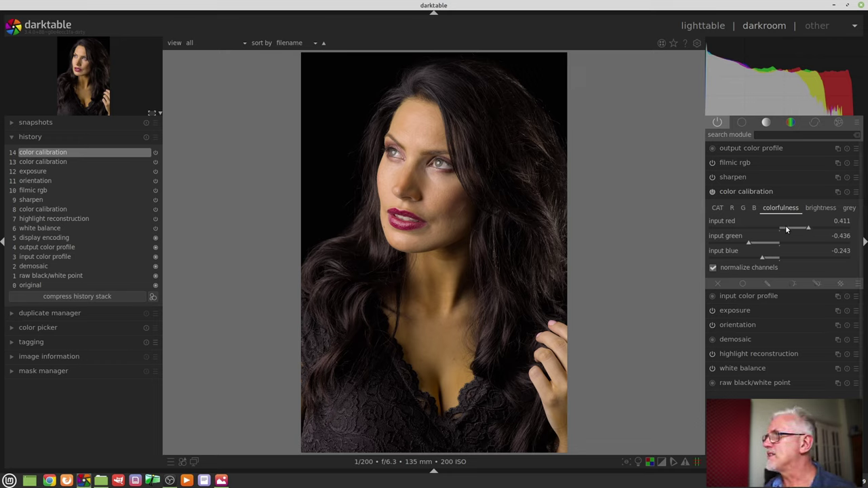
Reset colorfulness red, green and blue to 0.000 and turn normalization off.
double_click(780, 229)
double_click(778, 242)
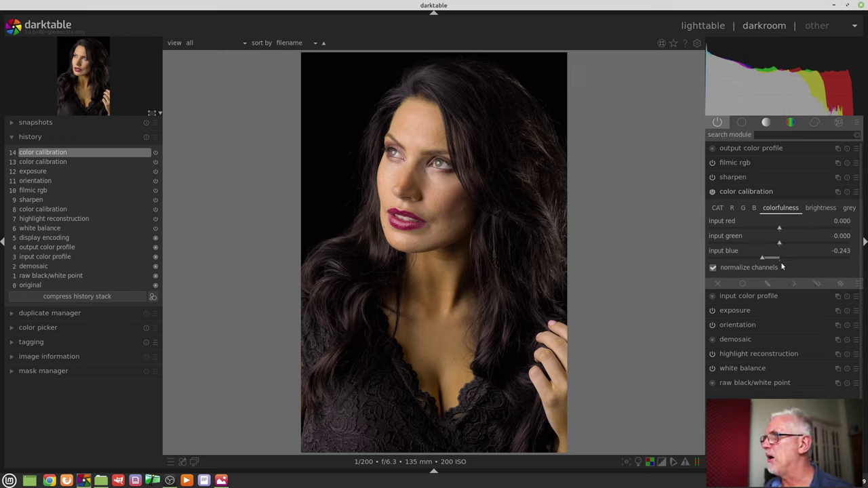
double_click(780, 258)
click(736, 267)
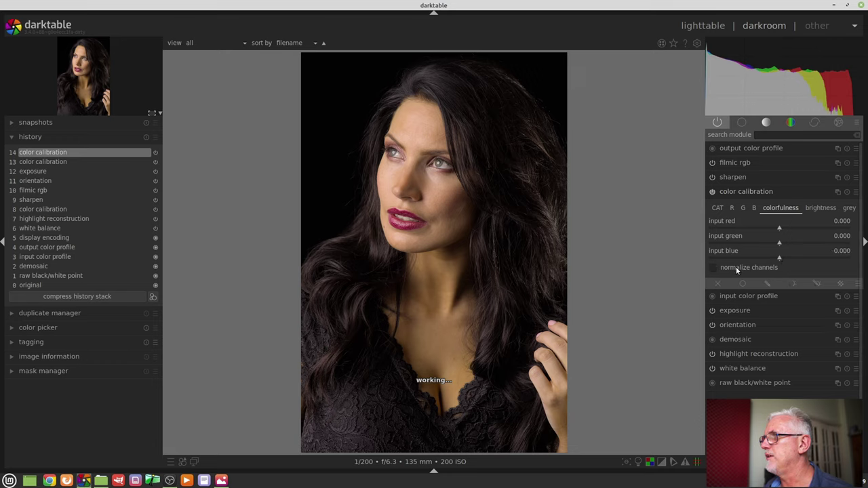
click(819, 209)
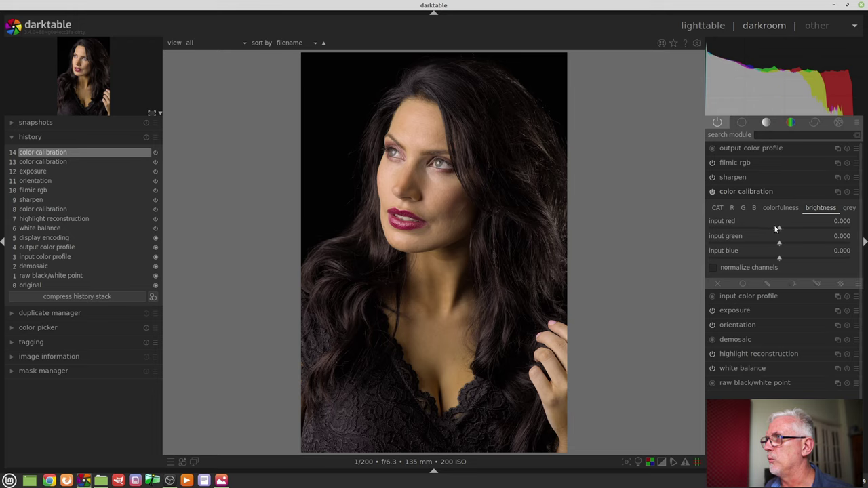
Experiment with the brightness red, green and blue inputs, then reset all to 0.000.
drag(774, 224, 648, 267)
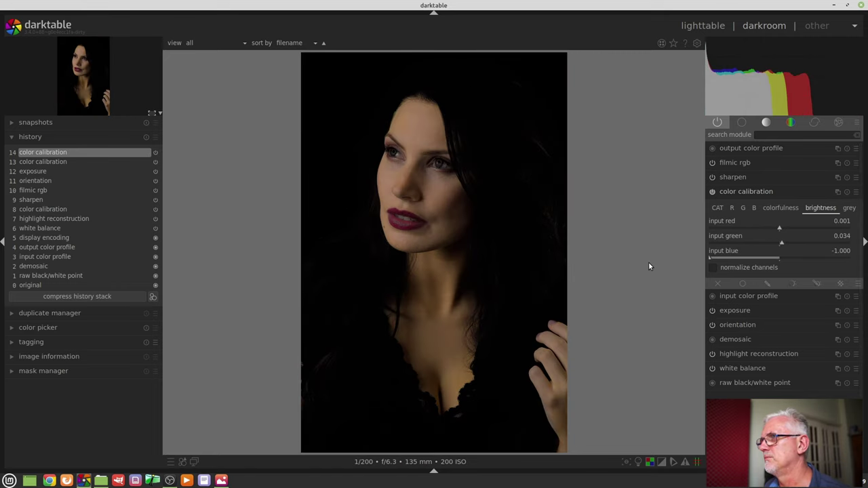
drag(649, 262, 851, 258)
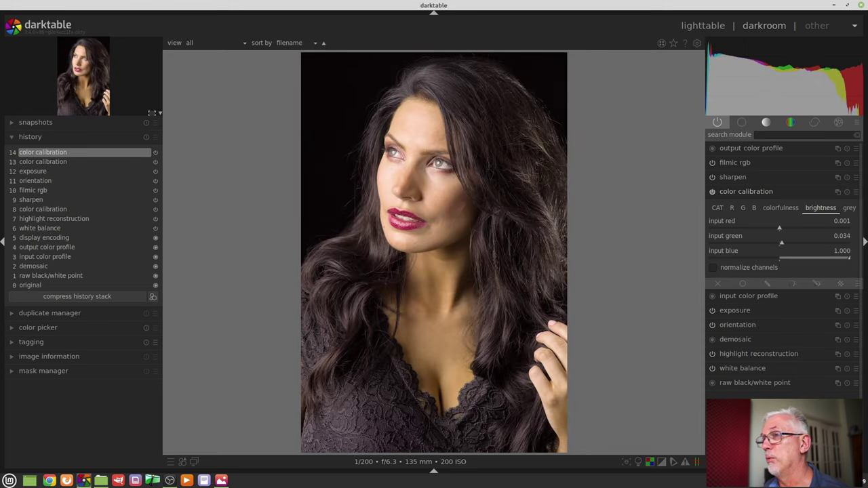
double_click(747, 238)
double_click(746, 252)
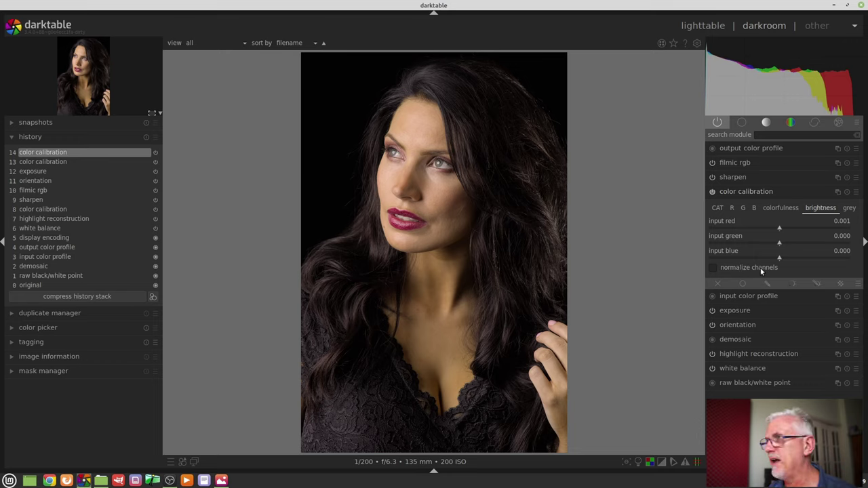
click(762, 258)
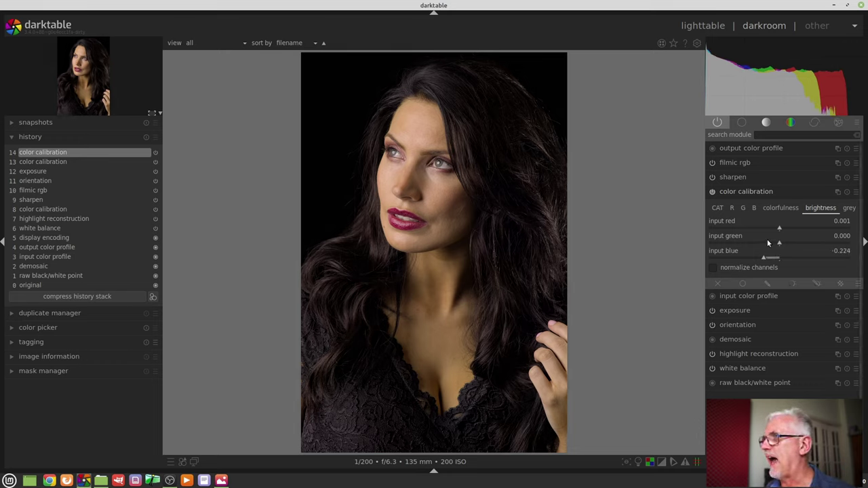
drag(767, 239, 806, 226)
scroll(785, 236, down, 7)
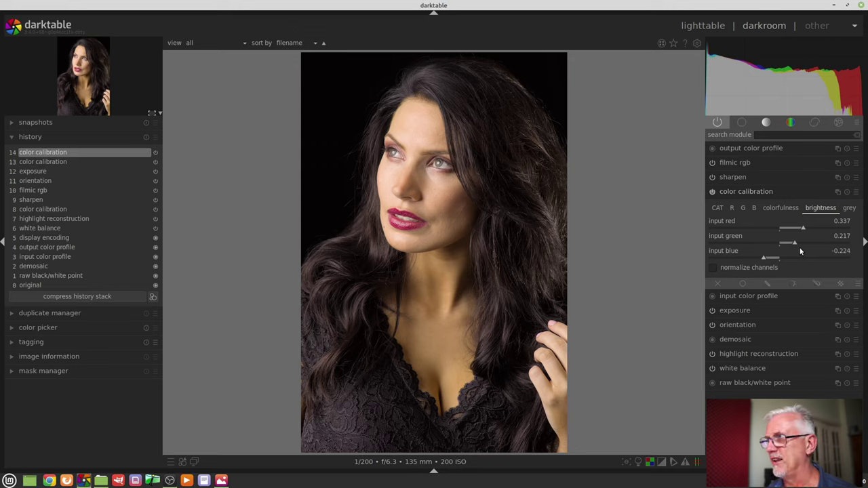
double_click(782, 259)
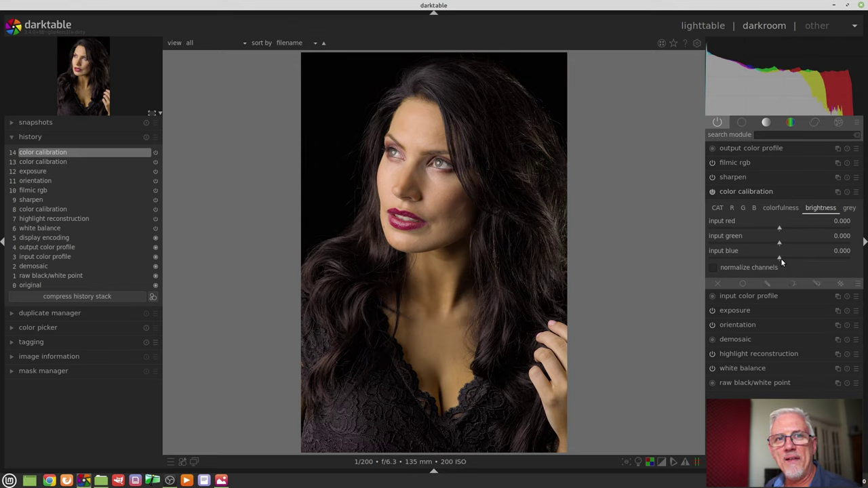
click(850, 209)
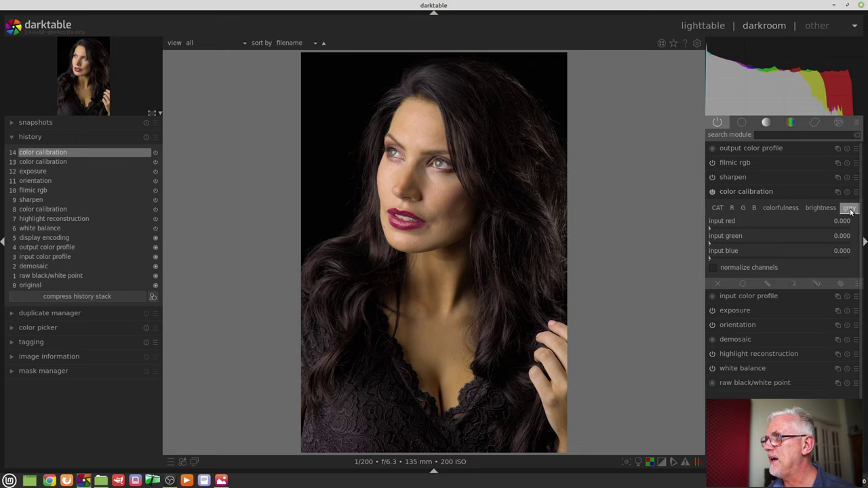
Set grey weights red 0.624, green 0.594, blue 0.445 and show the B&W presets.
click(717, 229)
drag(720, 226, 797, 223)
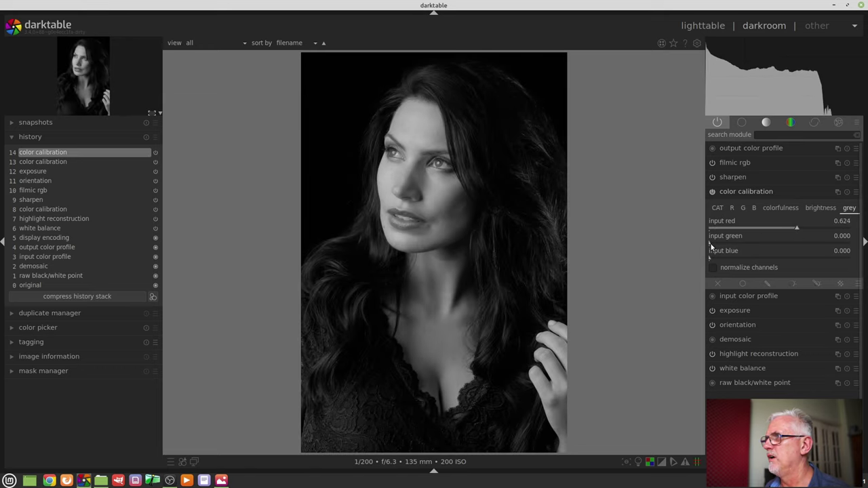
drag(713, 244, 791, 238)
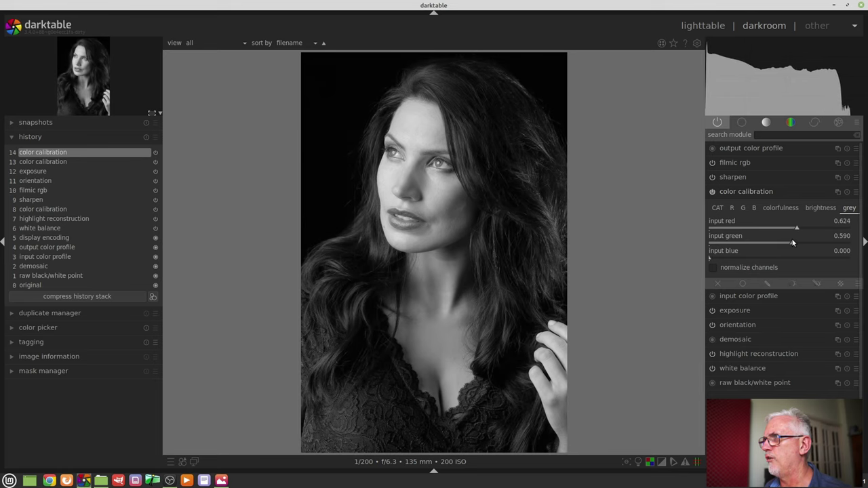
drag(714, 260, 772, 261)
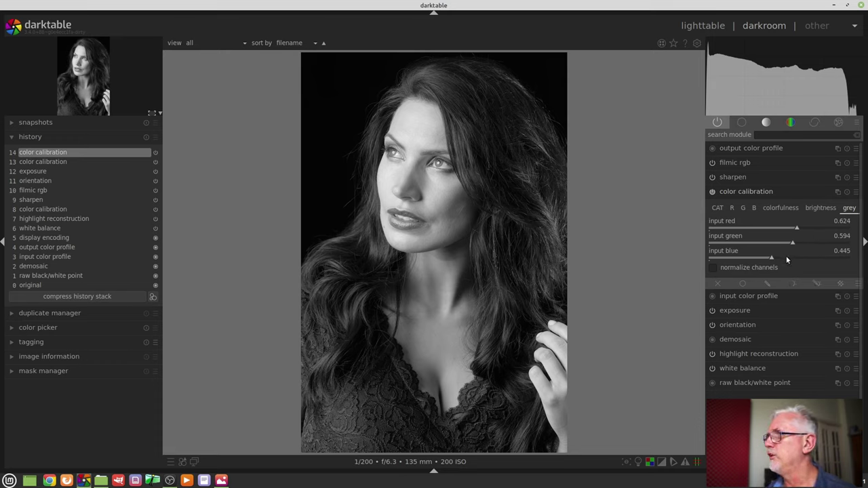
click(857, 192)
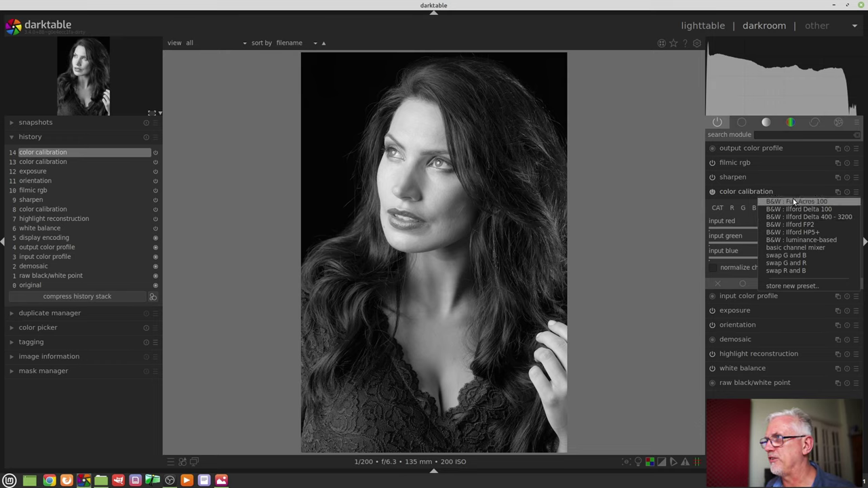
key(Escape)
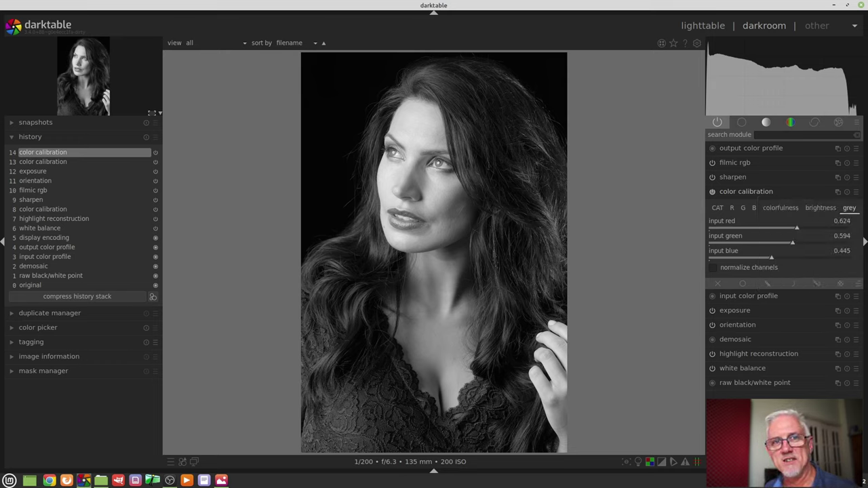
click(856, 192)
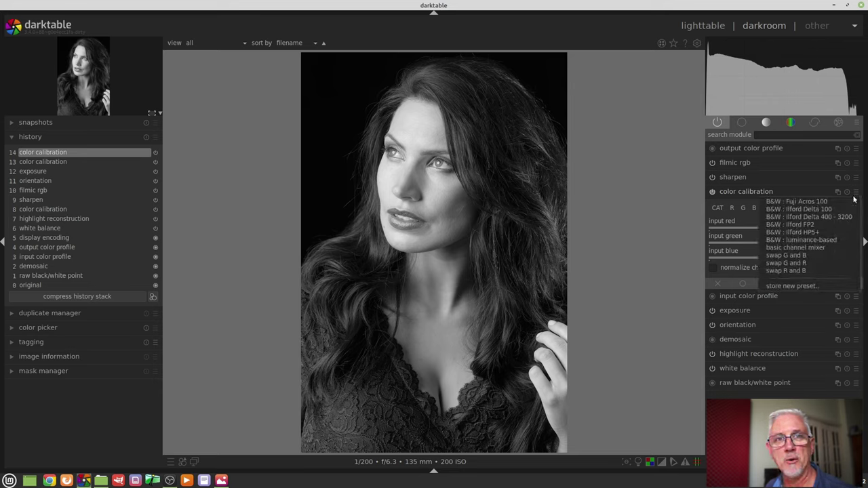